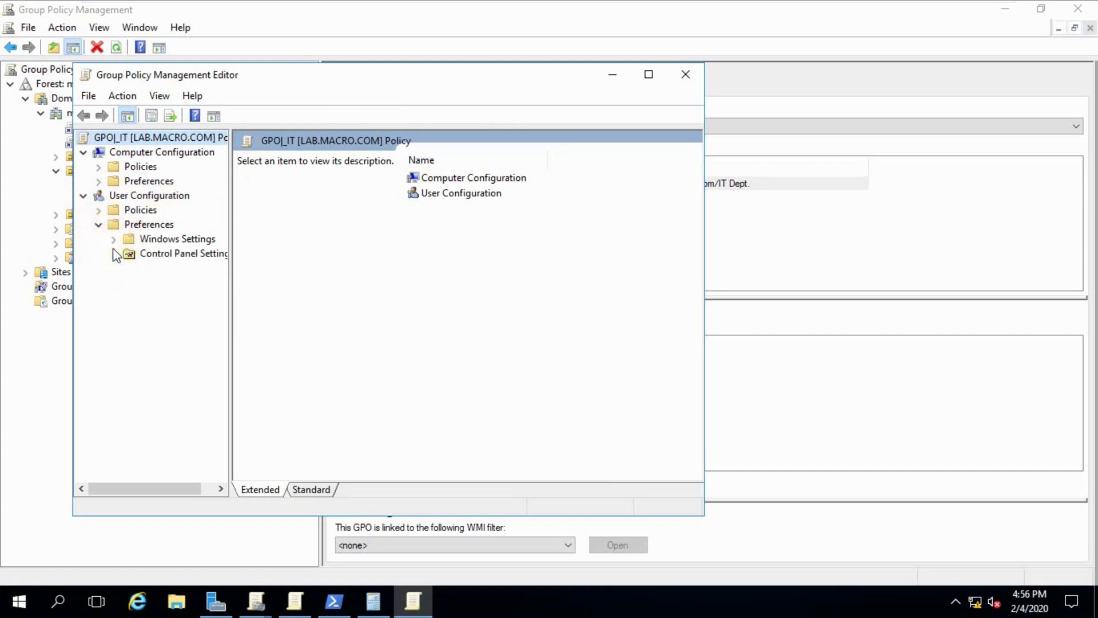
- Go to the user Shortcuts preferences under Windows Settings and create a new shortcut item
click(114, 240)
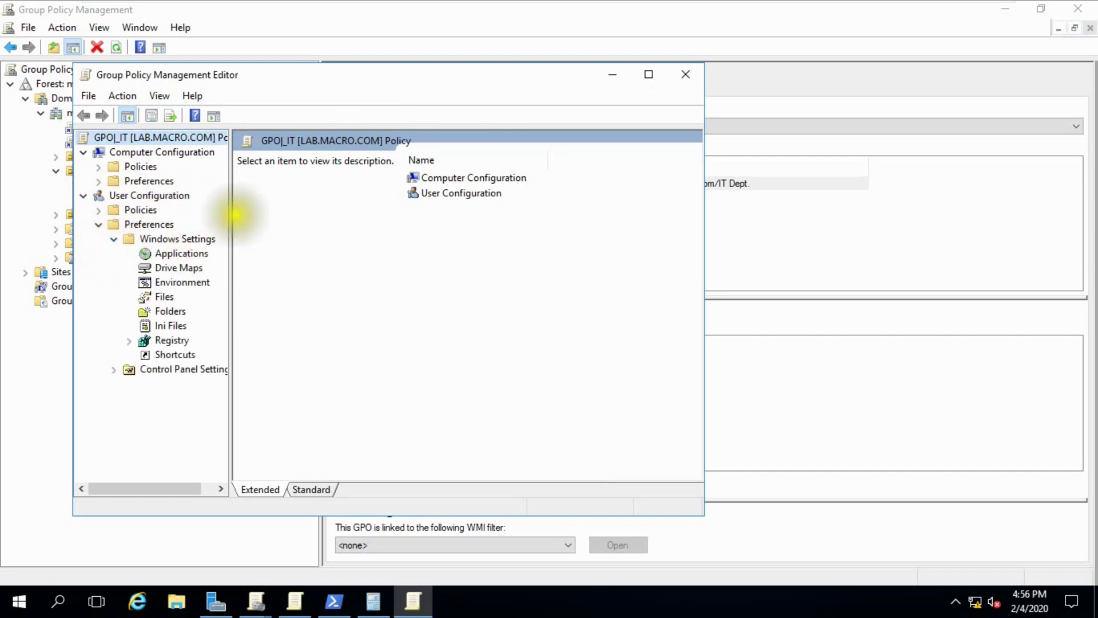
drag(230, 213, 305, 240)
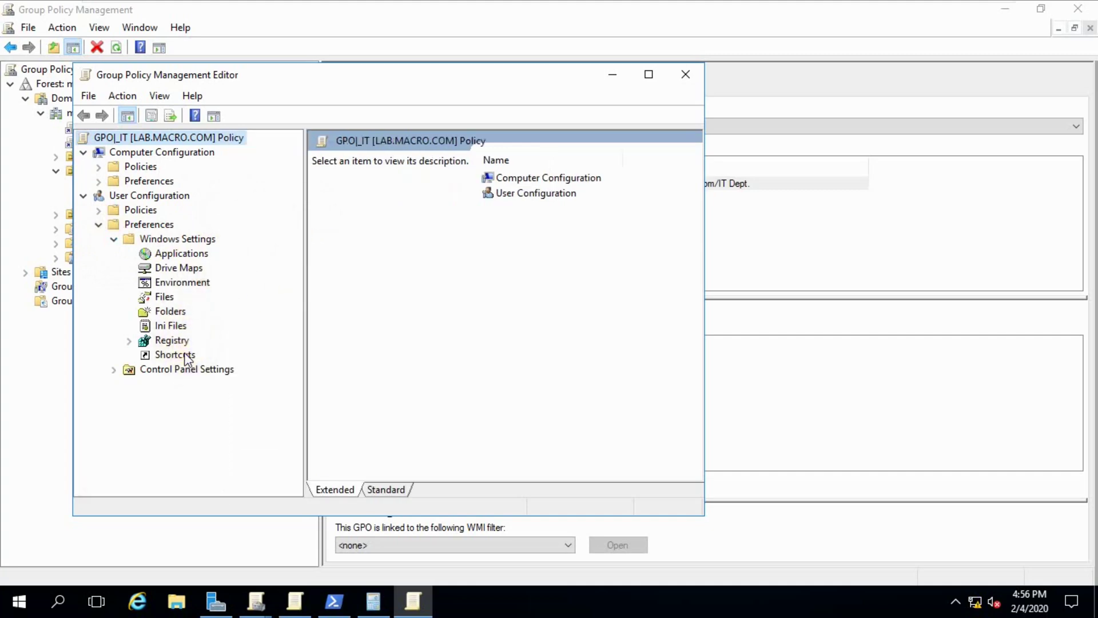
click(187, 357)
click(648, 73)
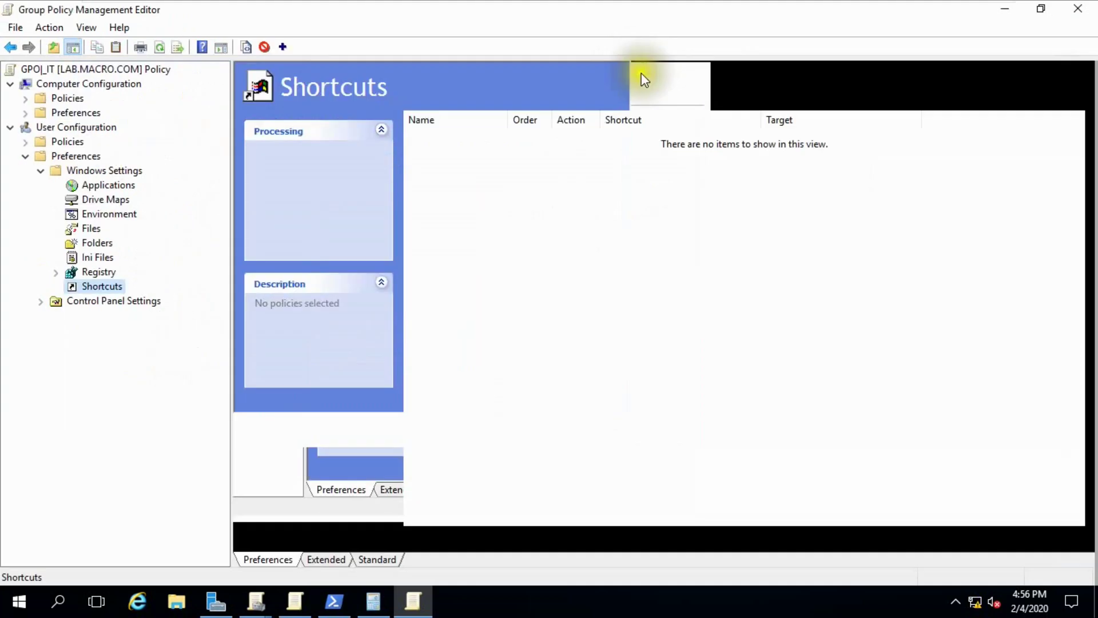
right_click(446, 150)
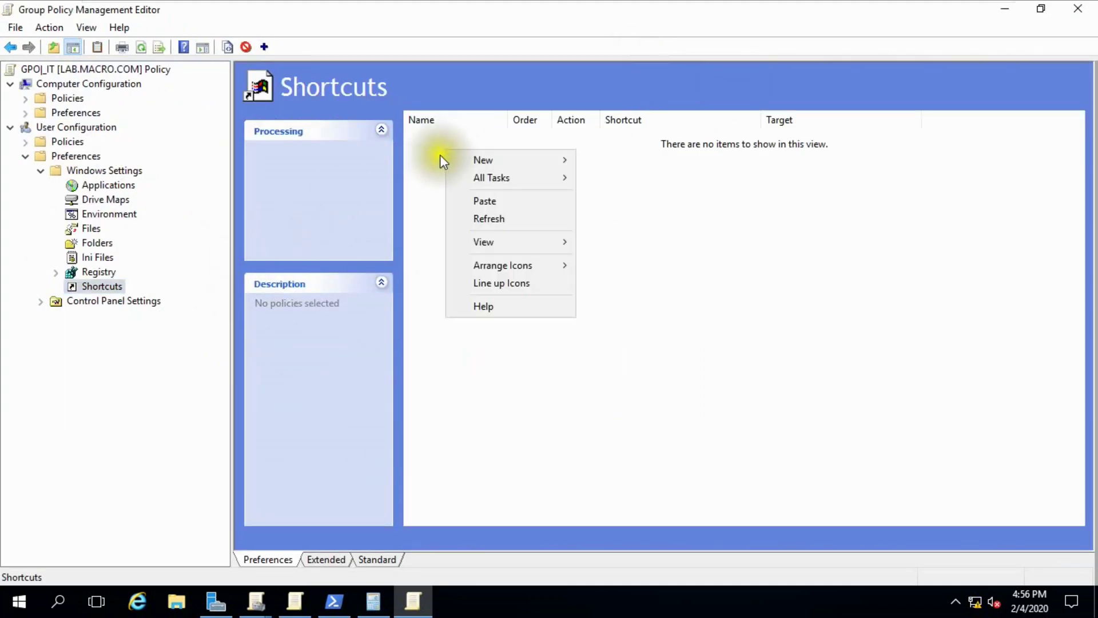
mouse_move(511, 163)
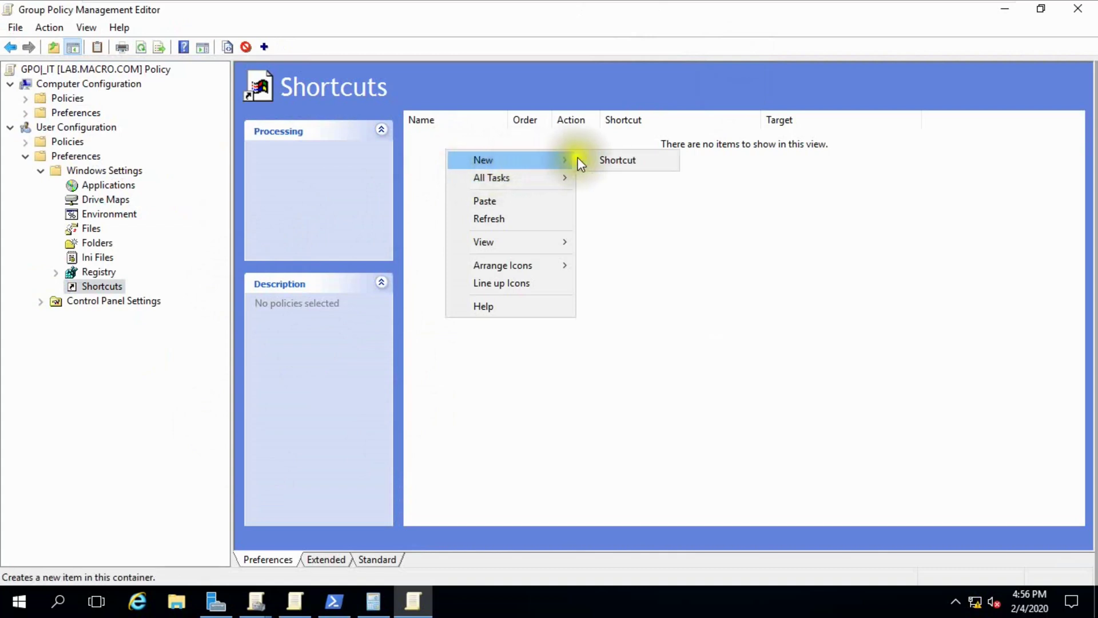
click(606, 159)
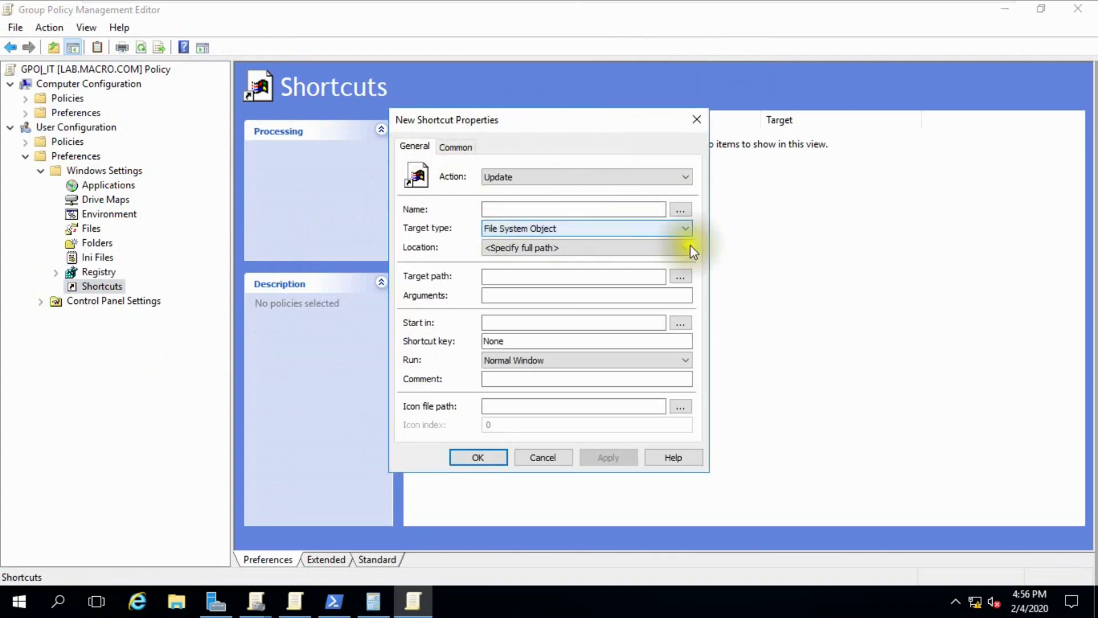
click(679, 177)
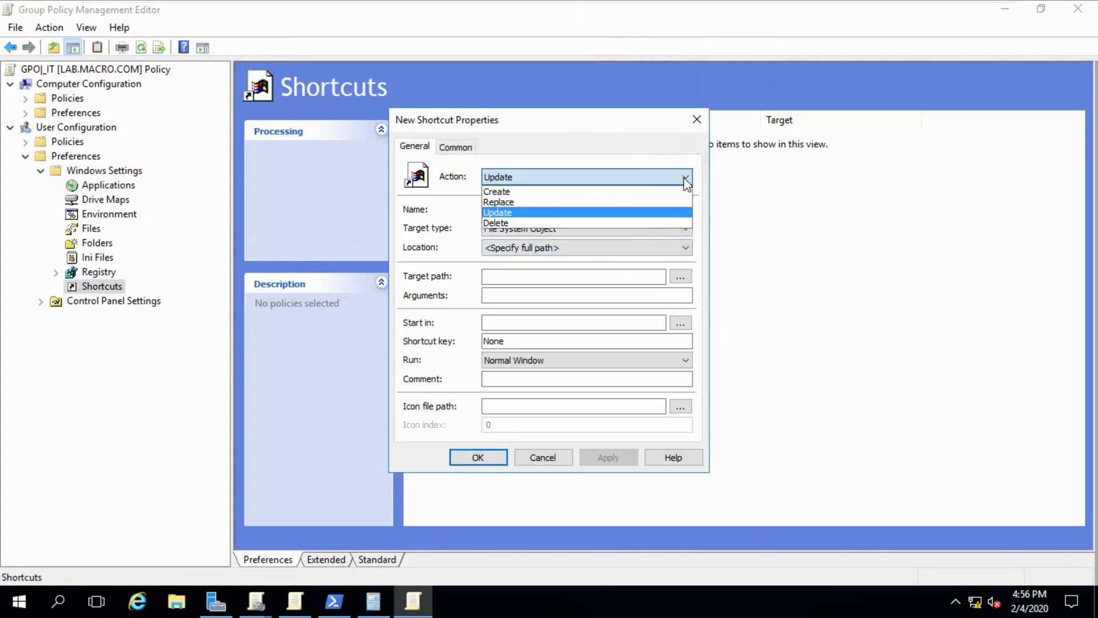
click(583, 192)
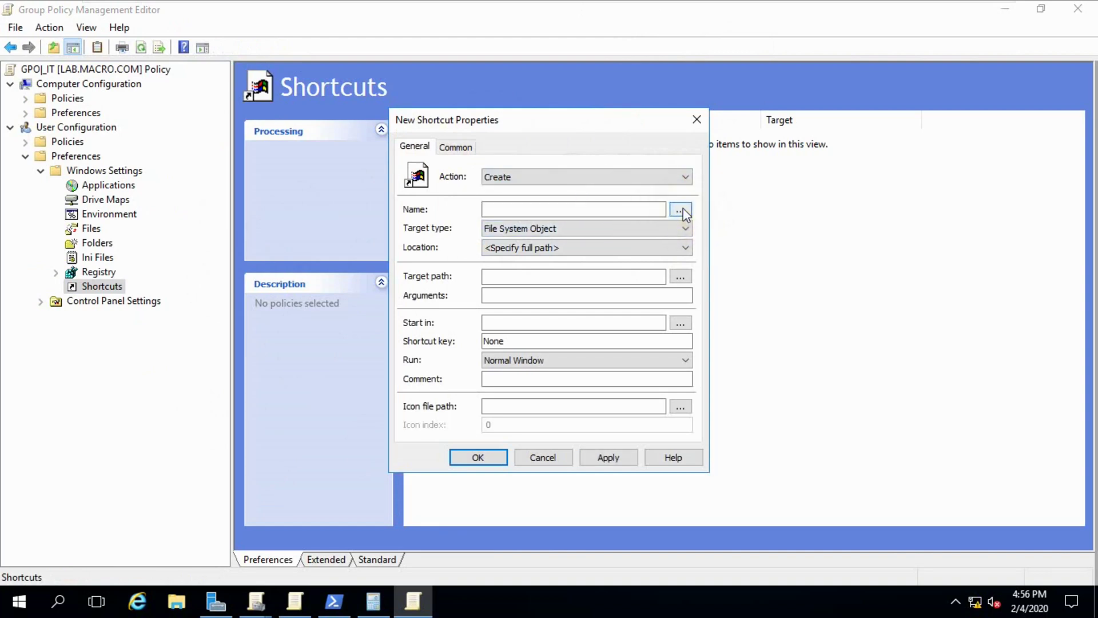
click(635, 209)
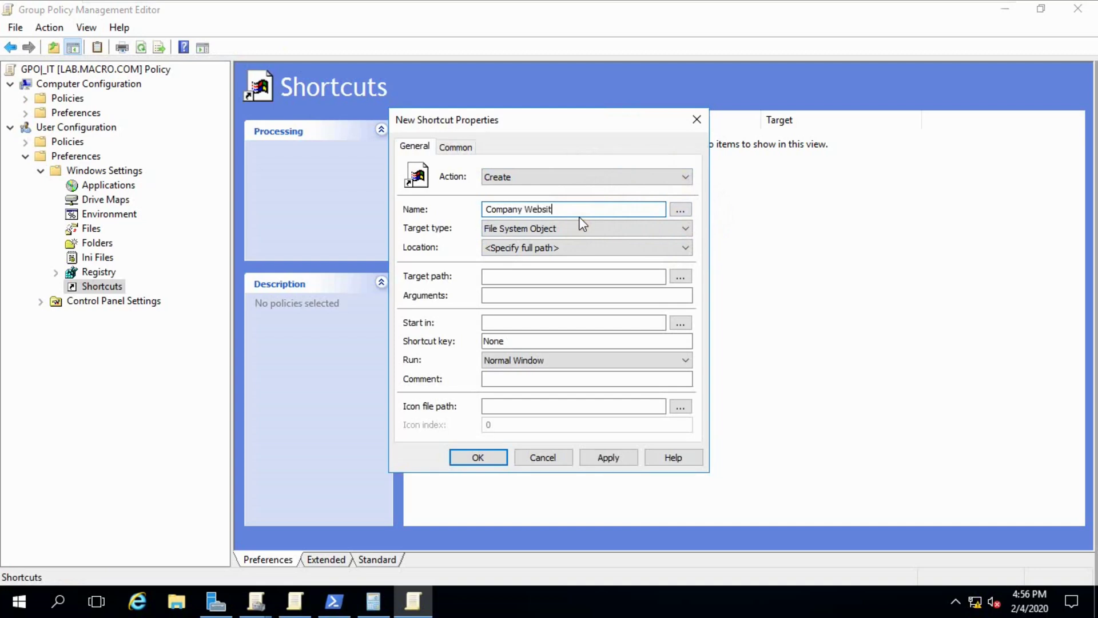
click(690, 229)
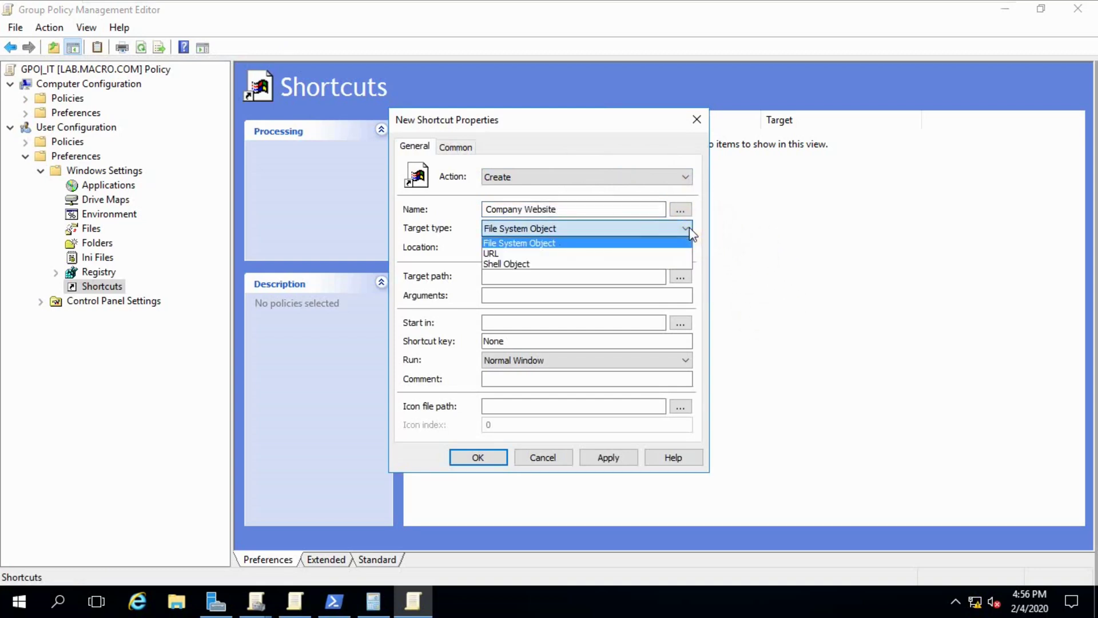
click(554, 254)
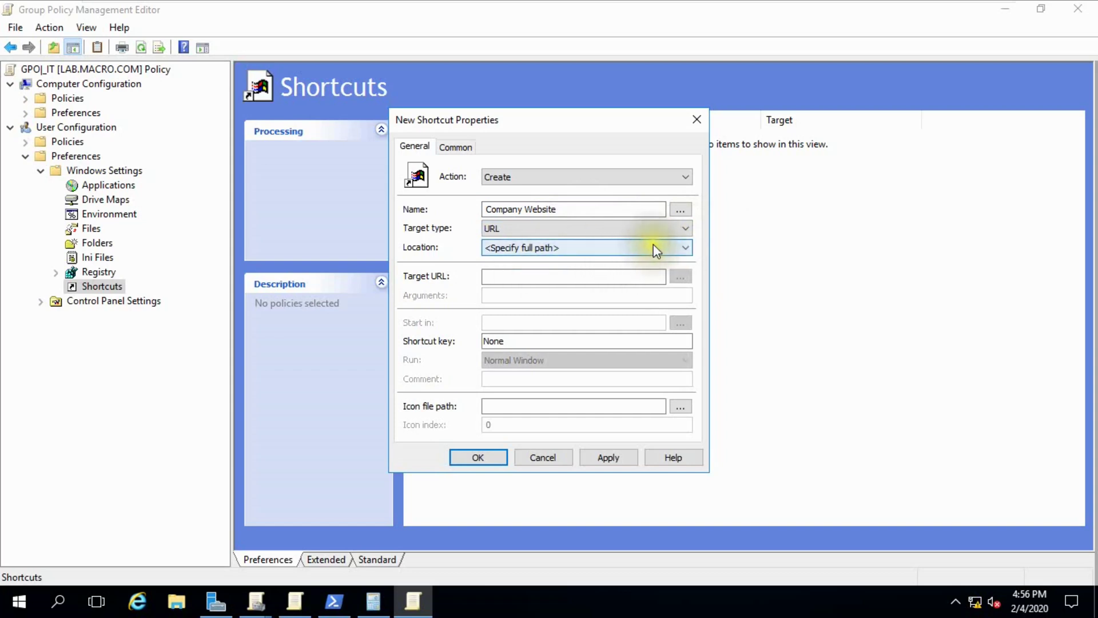
click(684, 247)
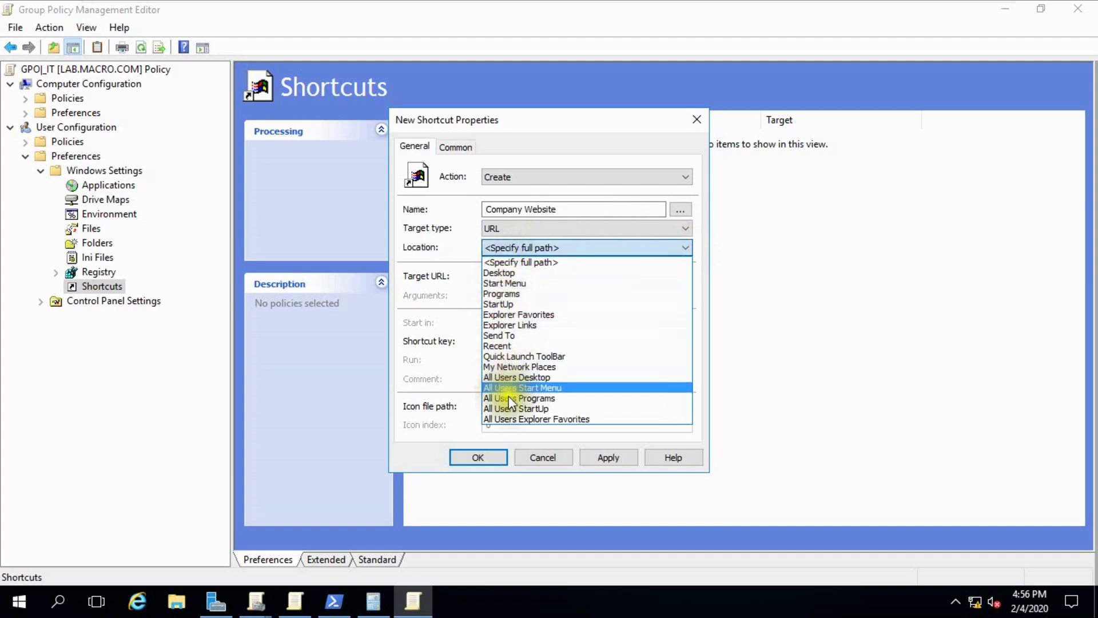
click(503, 273)
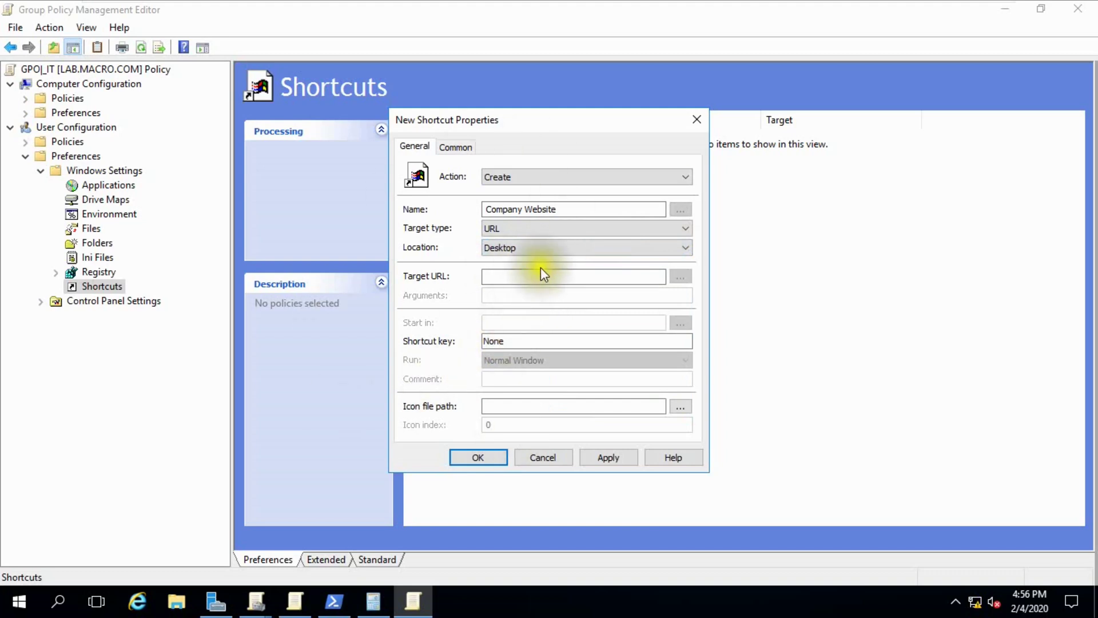
click(496, 276)
click(535, 280)
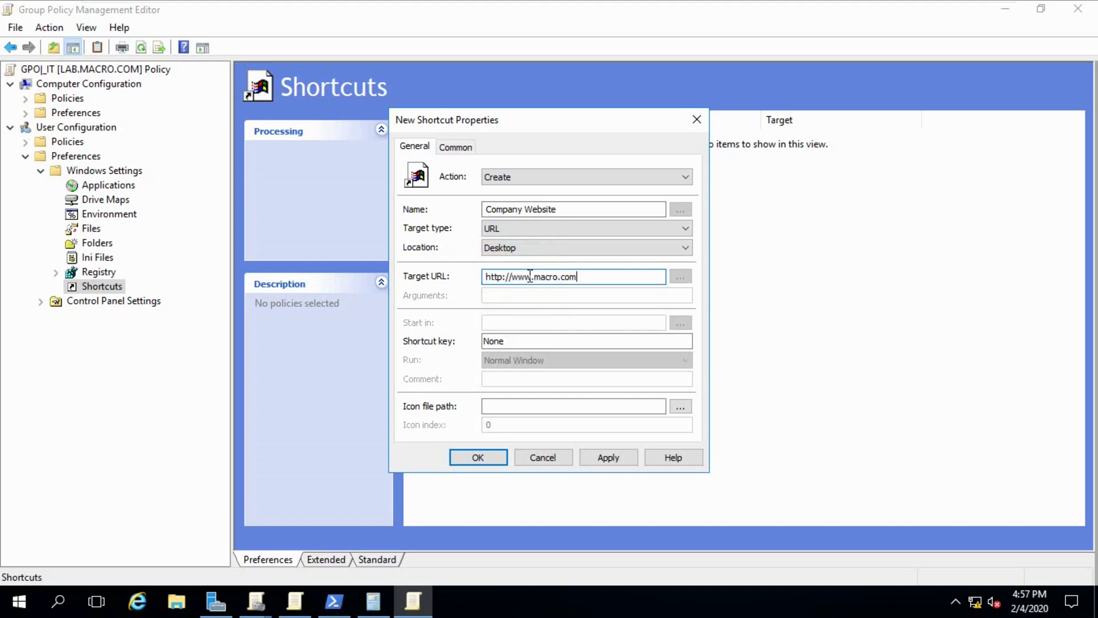
- Assign the SHELL32.dll globe icon (index 14), then apply and save the shortcut
click(681, 406)
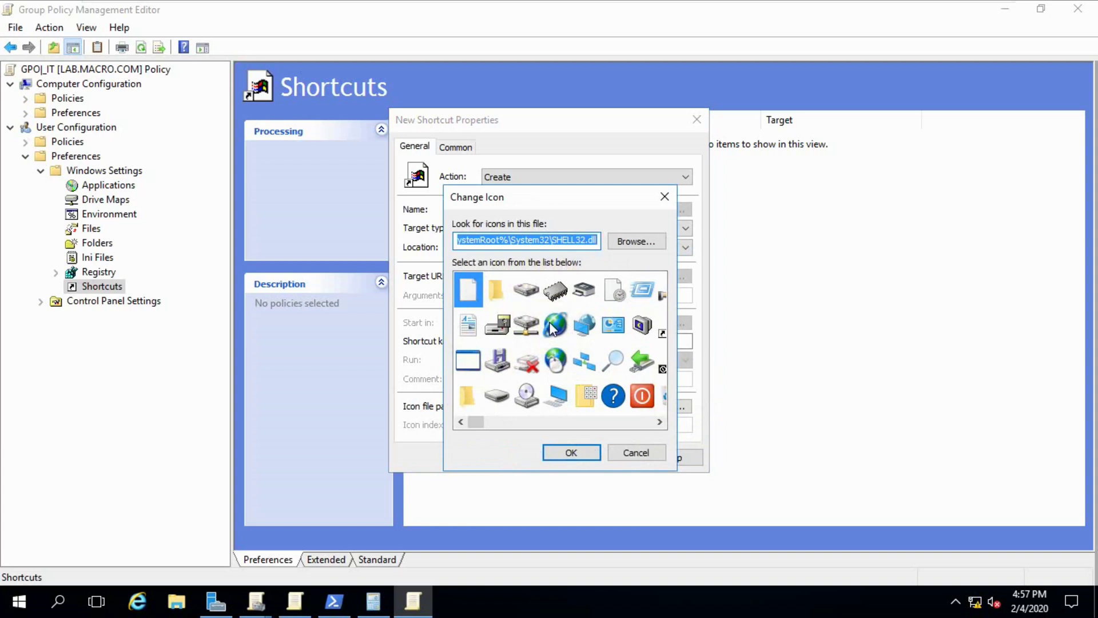
click(559, 356)
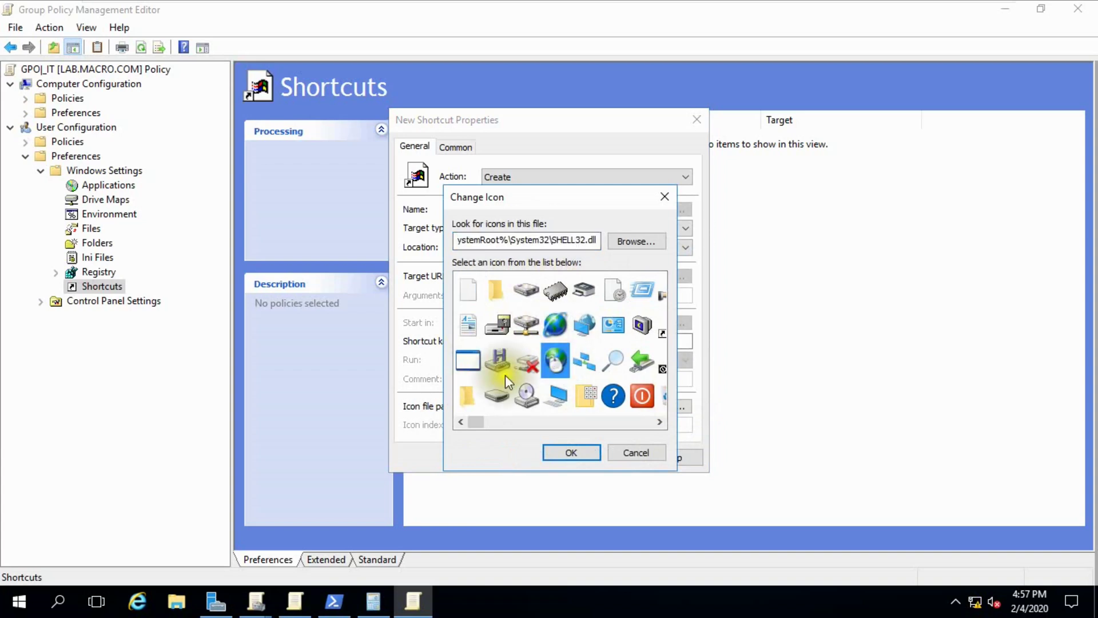
click(568, 452)
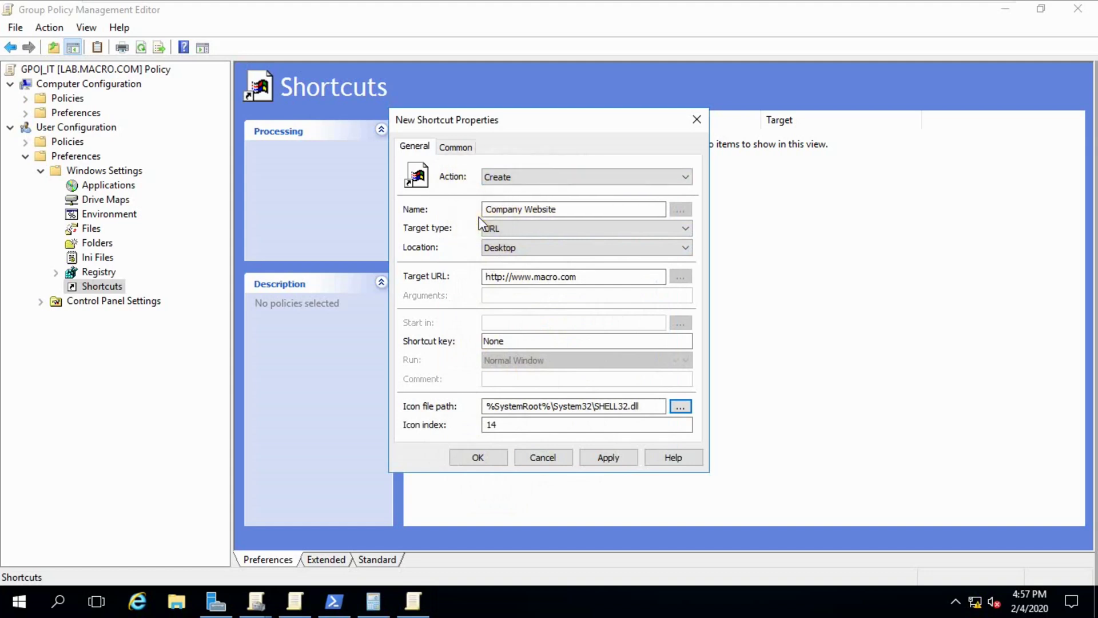
click(564, 209)
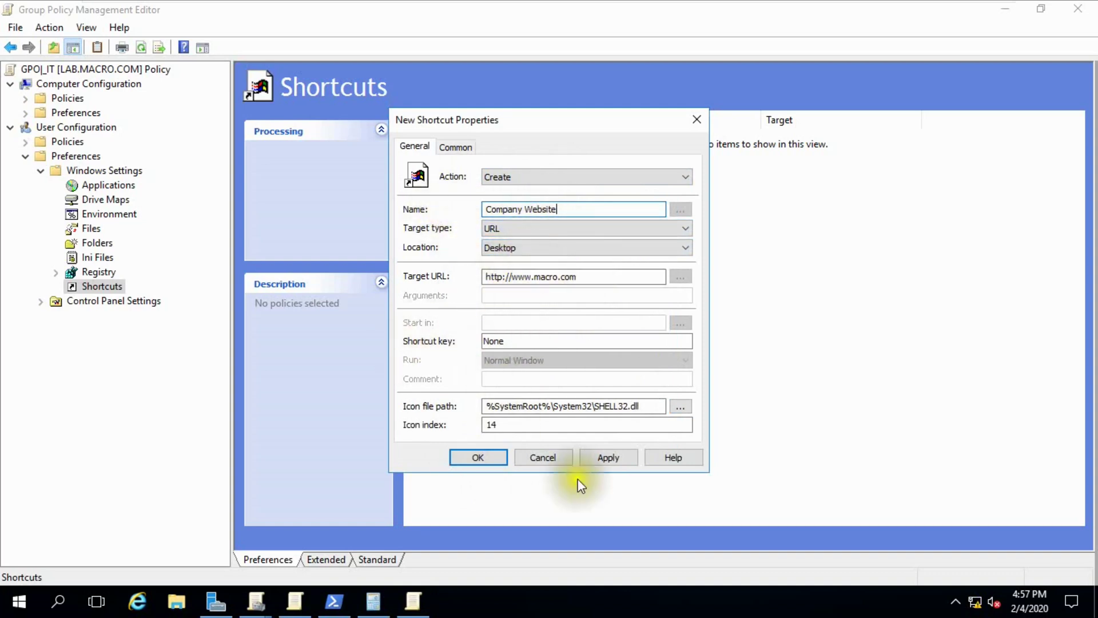
click(607, 457)
click(480, 457)
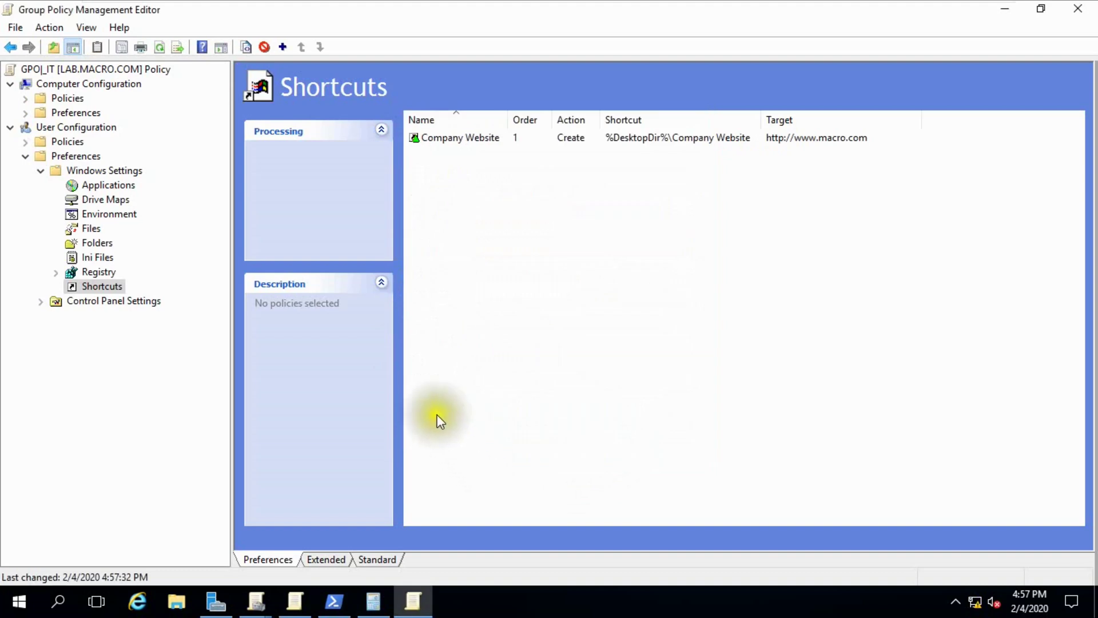
- Rerun gpupdate /force in PowerShell, then minimize the console
click(334, 601)
click(415, 349)
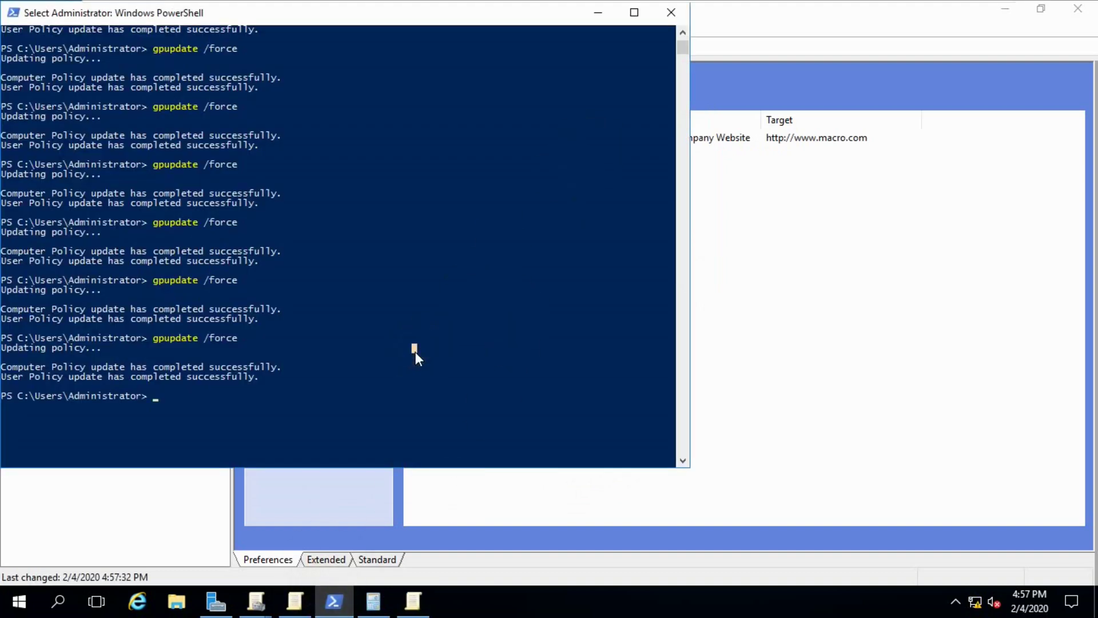
key(Up)
key(Return)
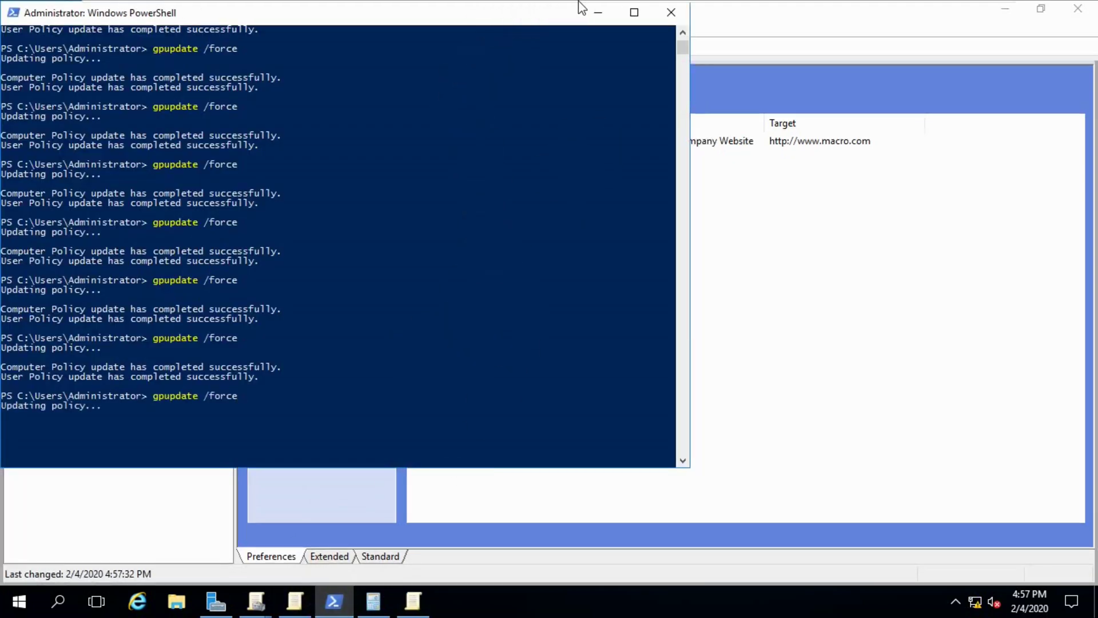
click(595, 12)
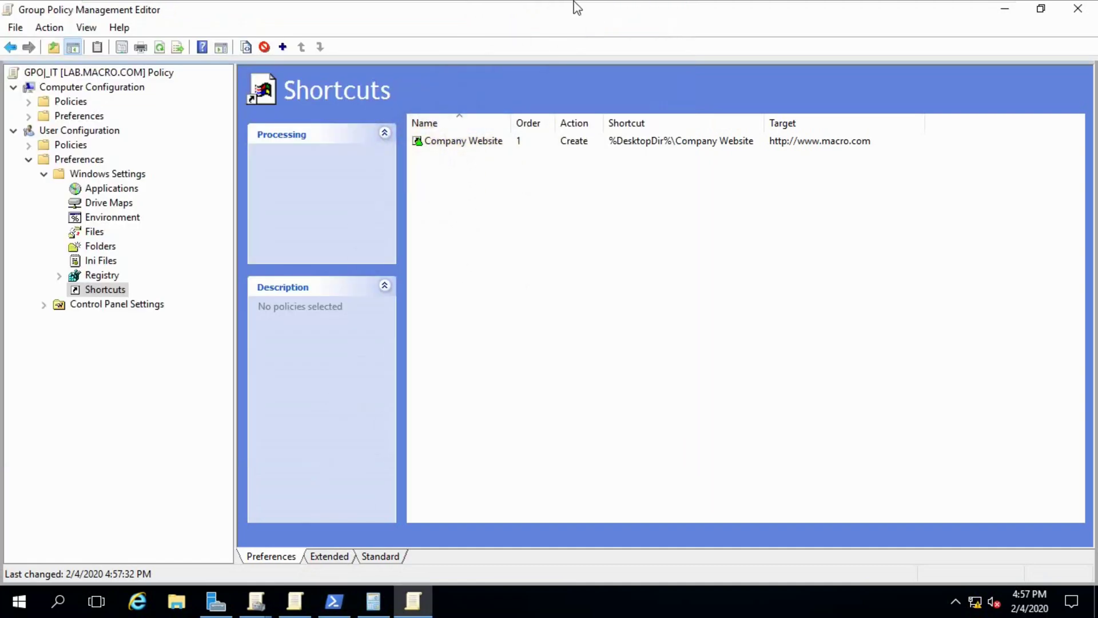
- On the Windows 10 VM, sign in as Other user with a domain account and its password
mouse_move(577, 4)
click(792, 12)
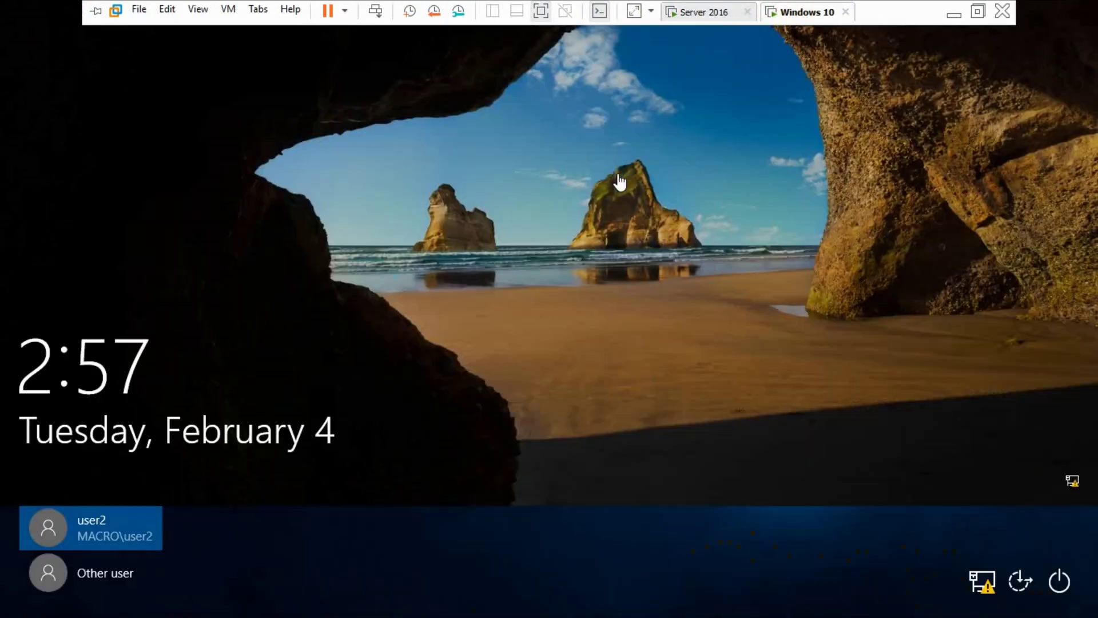
click(620, 176)
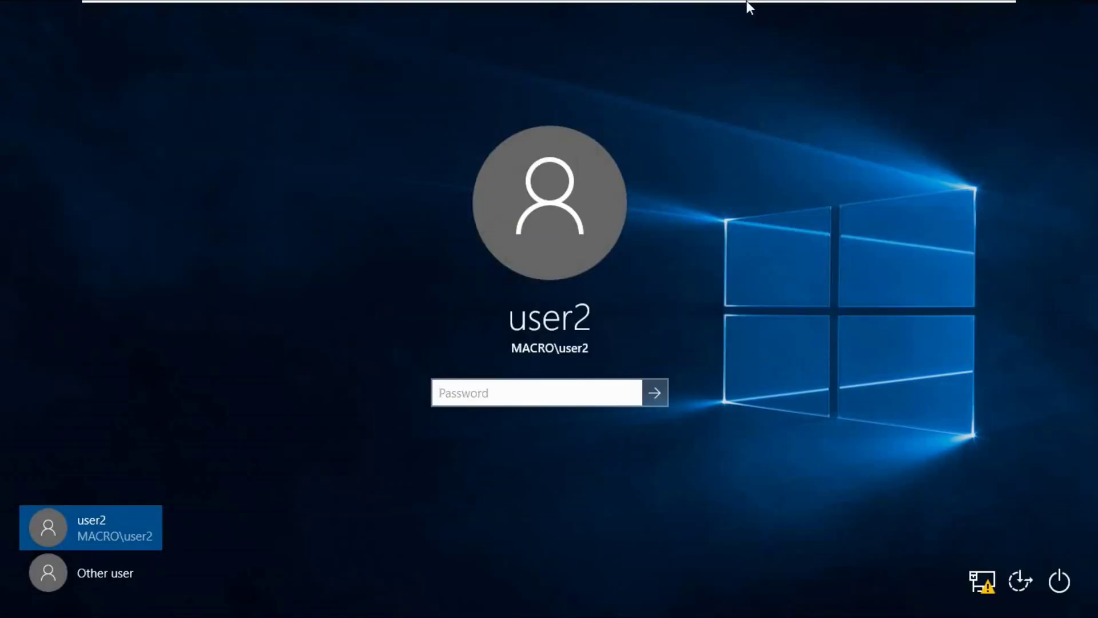
mouse_move(723, 18)
click(107, 567)
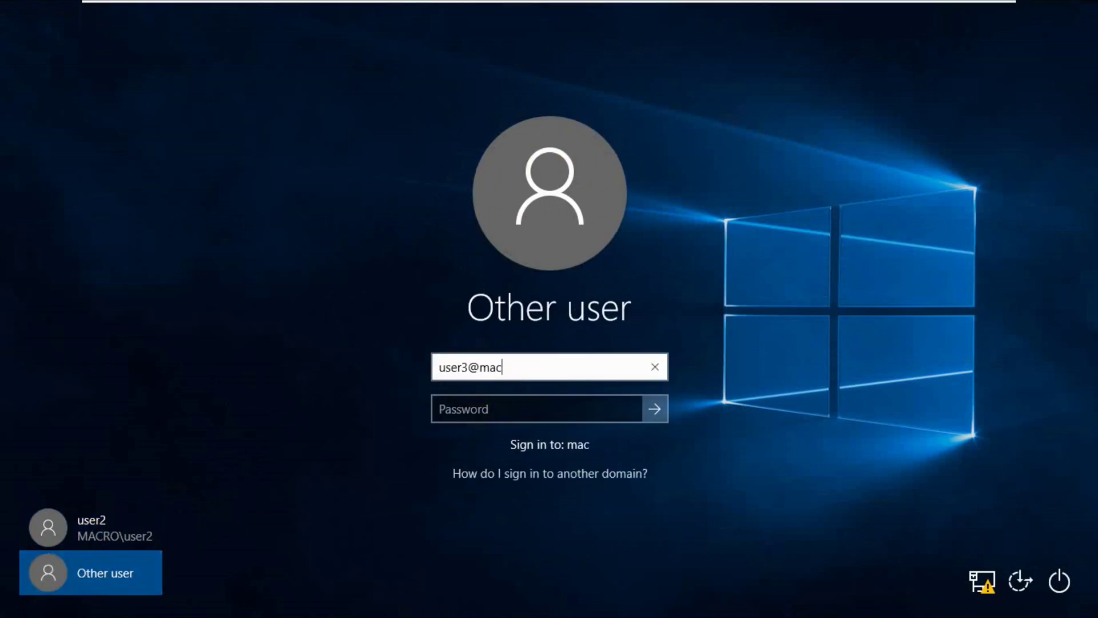
key(Tab)
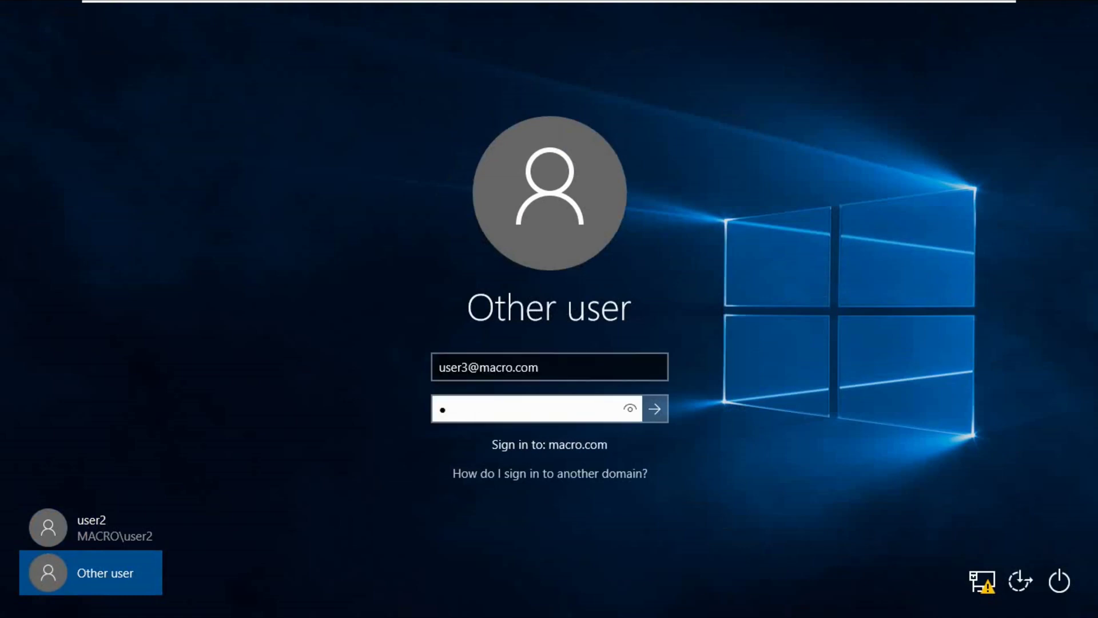
key(Return)
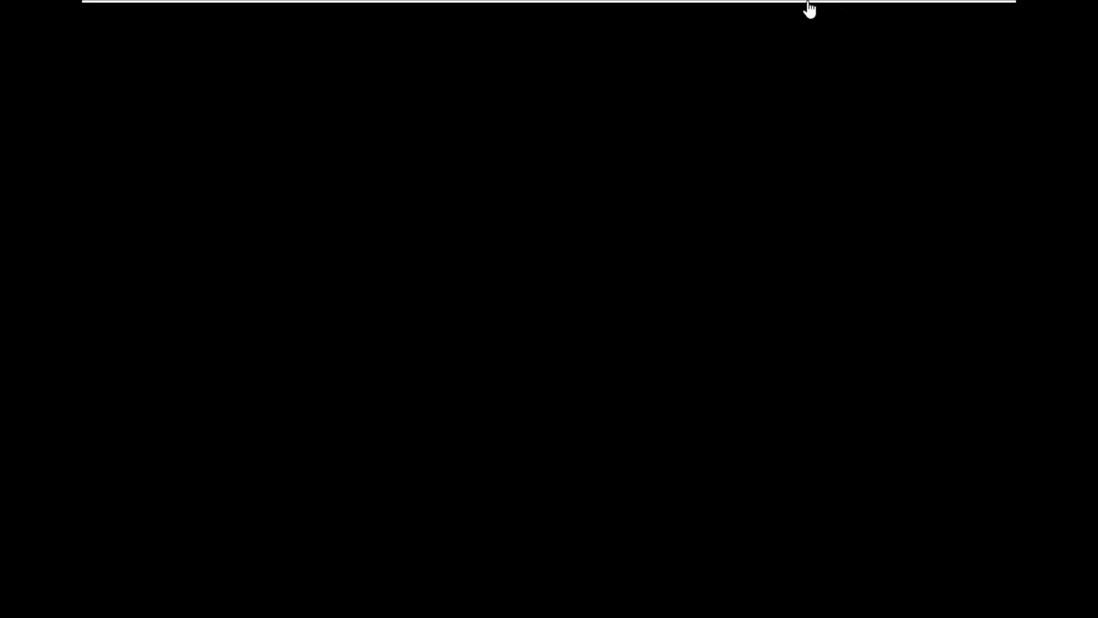
- Review the Company Website shortcut's properties on Server 2016, then return to the Windows 10 VM
mouse_move(784, 19)
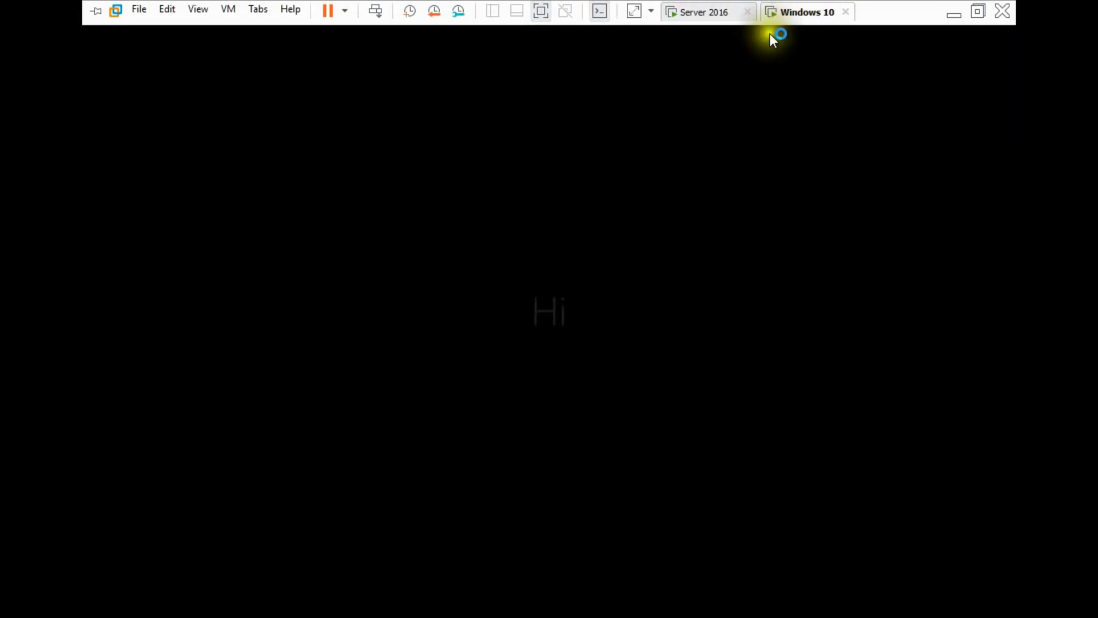
click(701, 22)
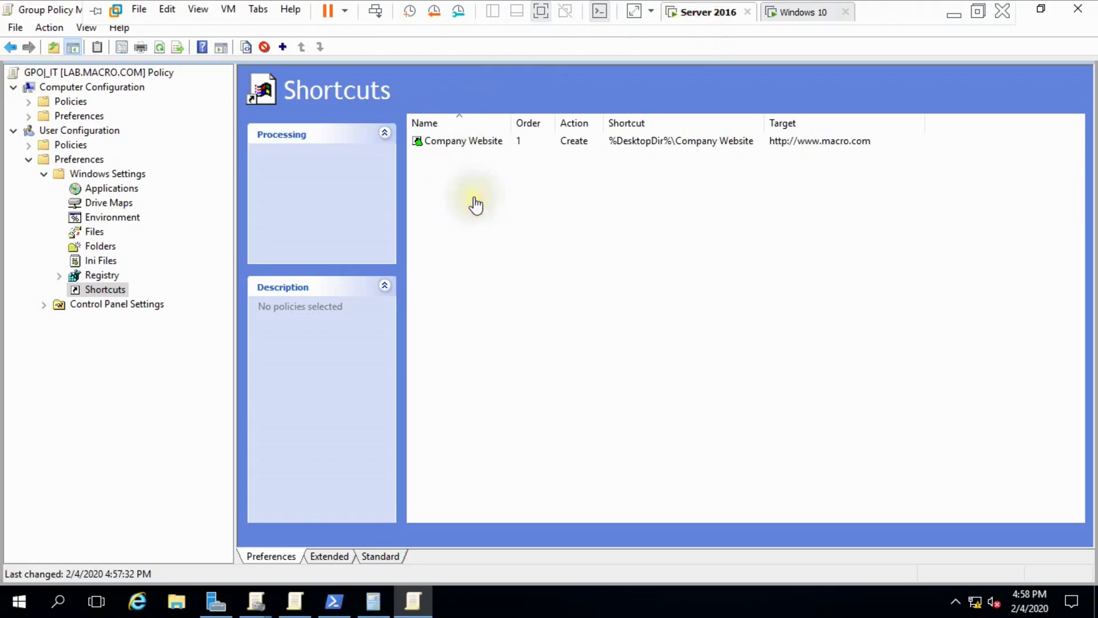
click(474, 143)
right_click(474, 143)
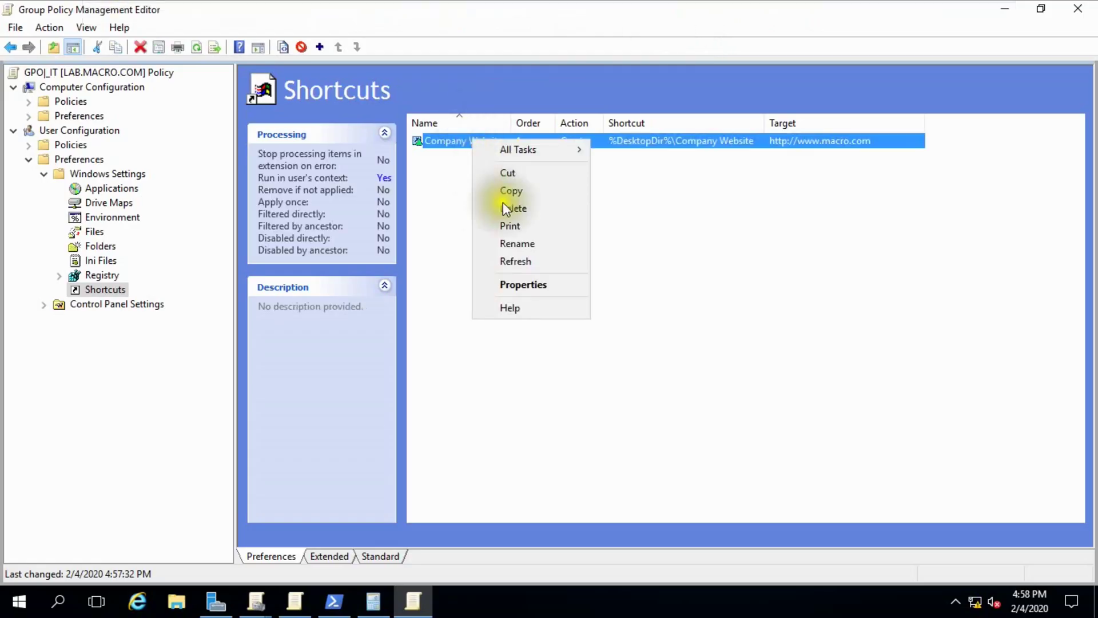
click(529, 281)
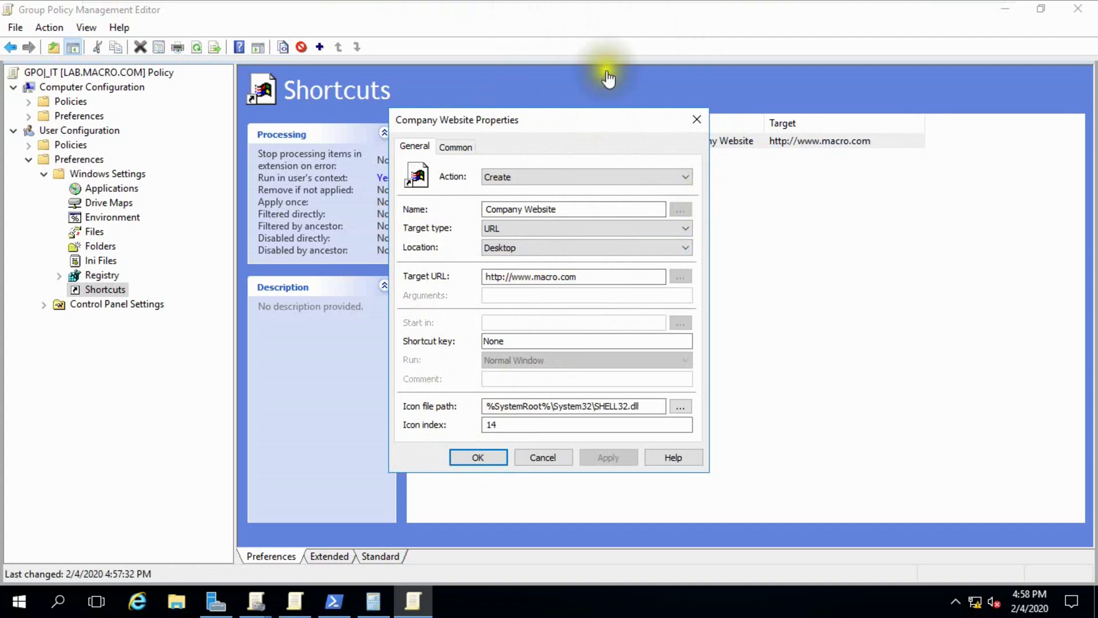
click(478, 457)
mouse_move(731, 12)
click(795, 13)
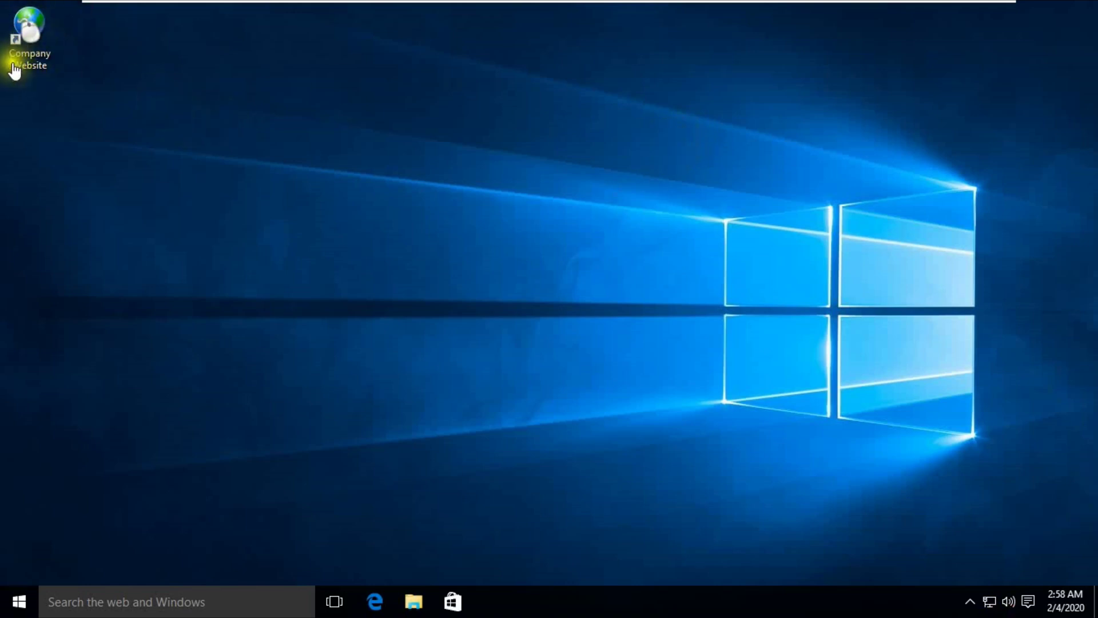
- Reopen the Company Website shortcut's properties on Server 2016 for comparison
mouse_move(800, 5)
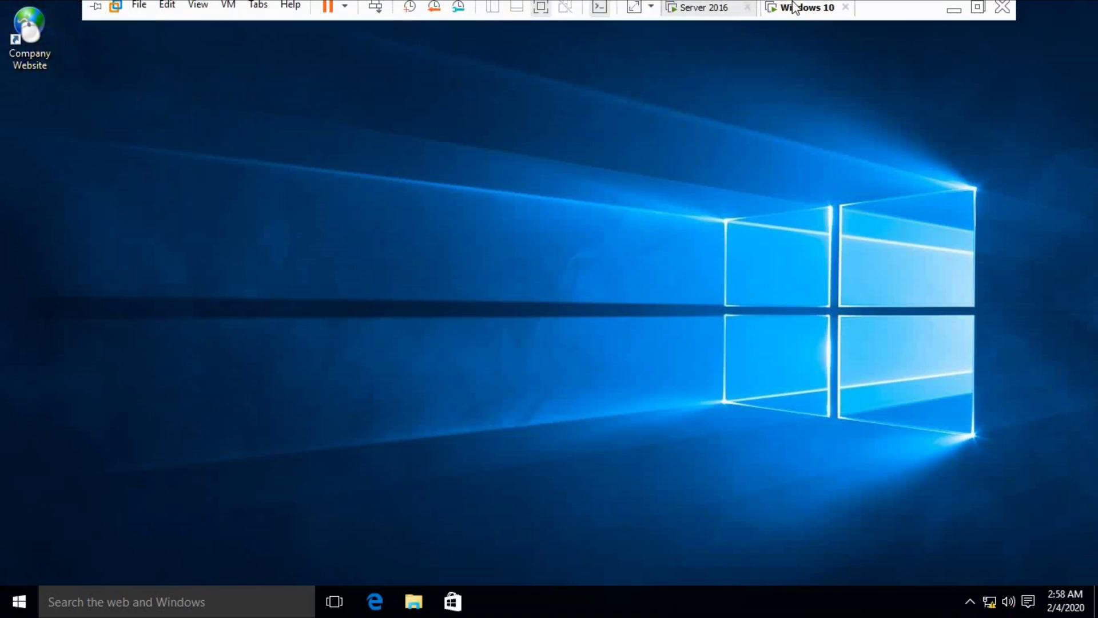
click(714, 8)
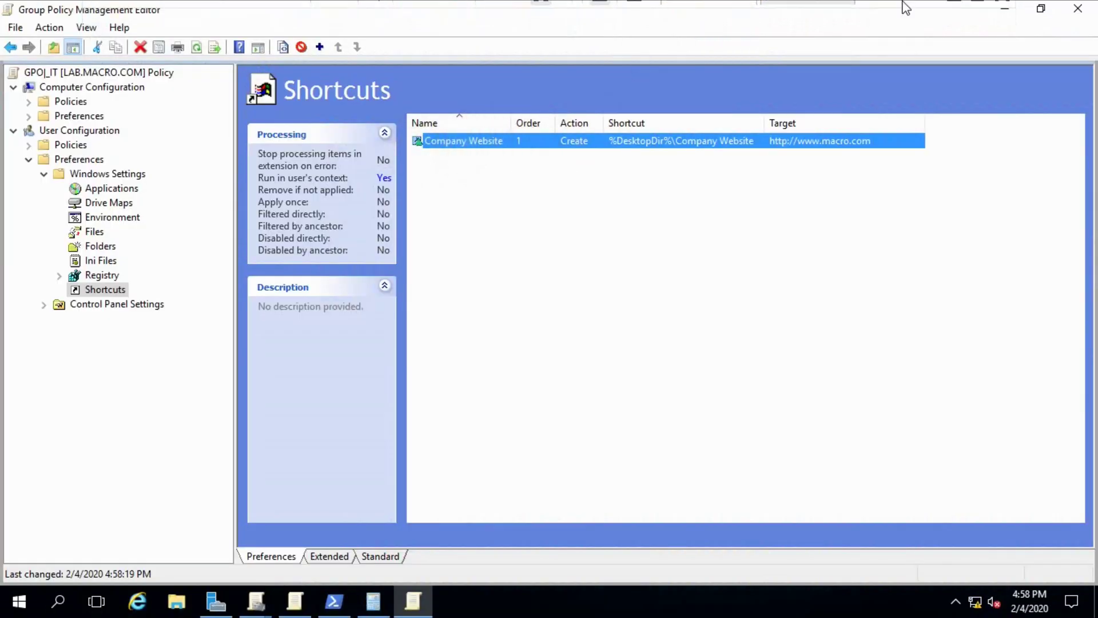
click(792, 11)
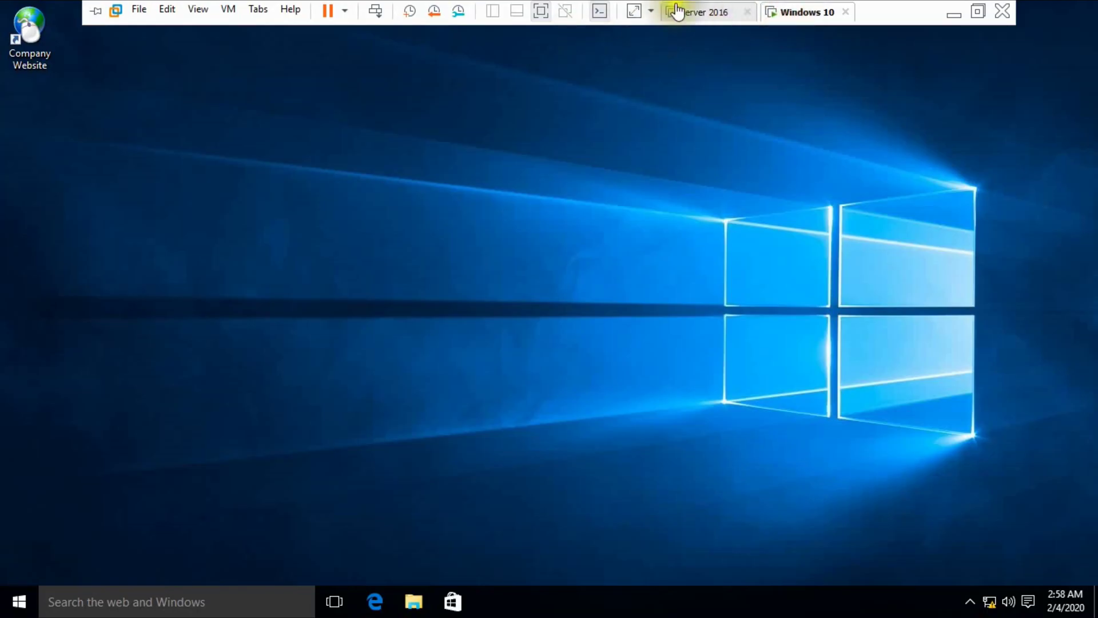
click(676, 10)
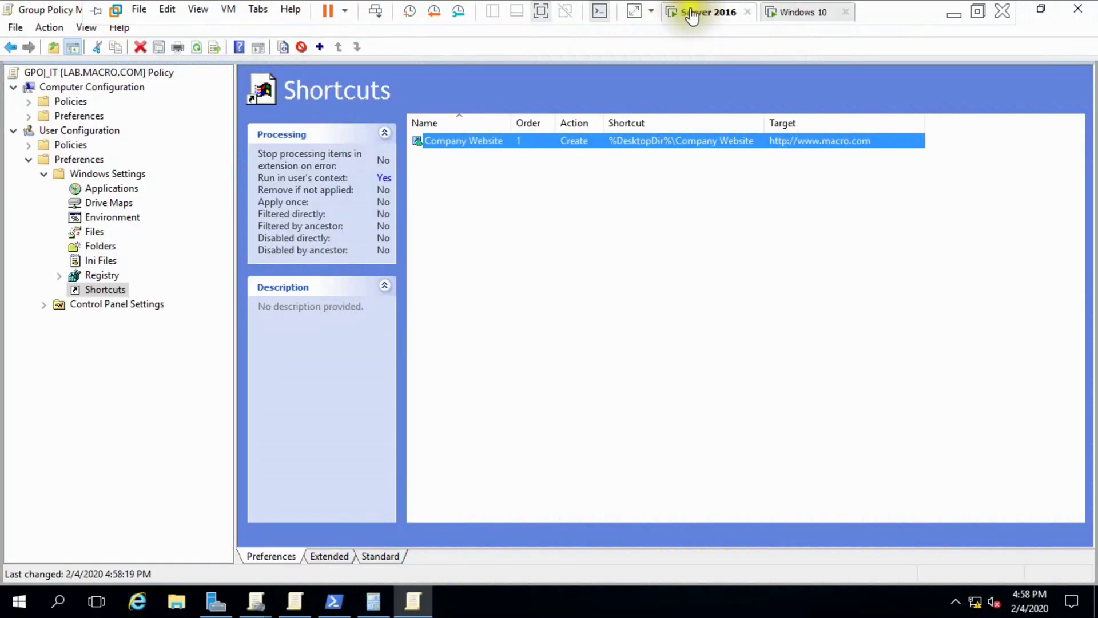
right_click(467, 146)
click(517, 285)
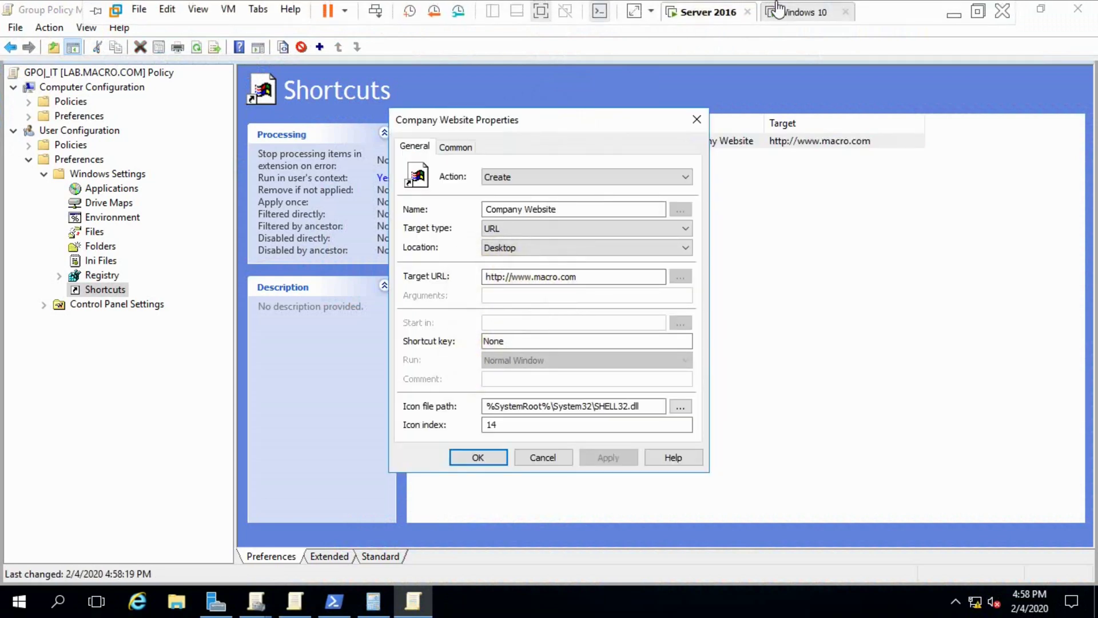
- Launch the Company Website desktop shortcut in Windows 10, opening Edge at macro.com
click(778, 8)
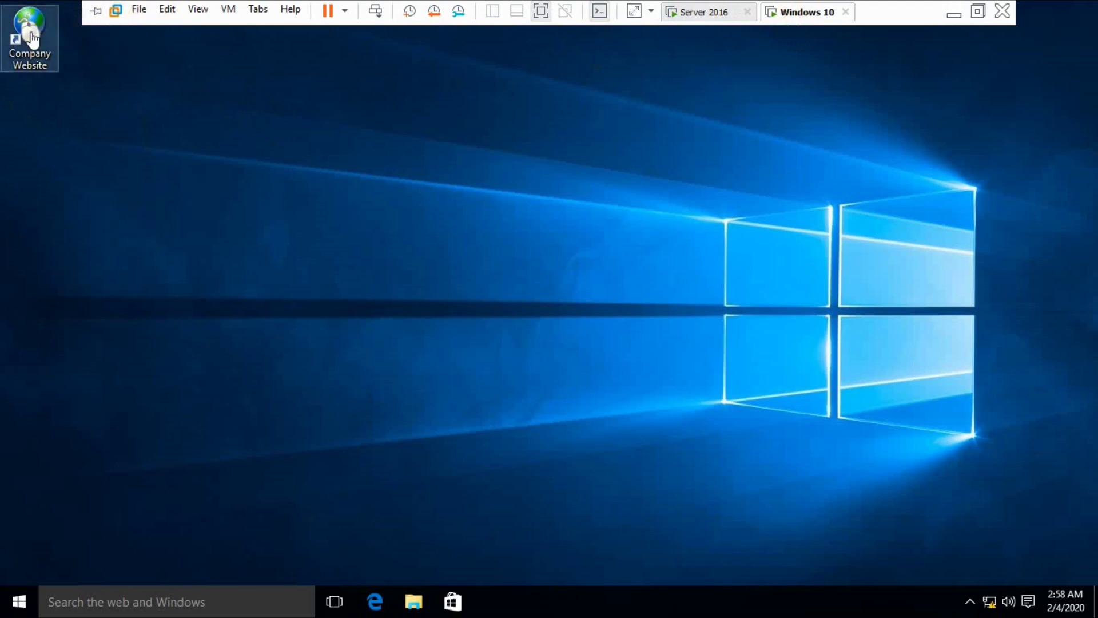
double_click(27, 58)
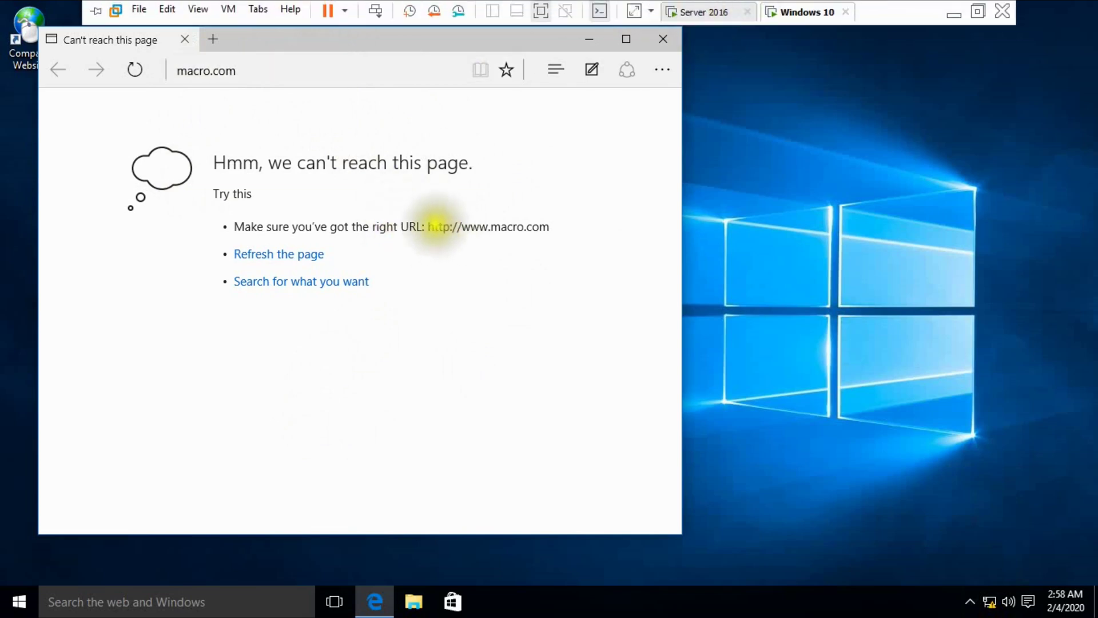
double_click(520, 227)
- Check Server 2016 again, then return to the Windows 10 Edge page and exit full-screen mode
mouse_move(657, 1)
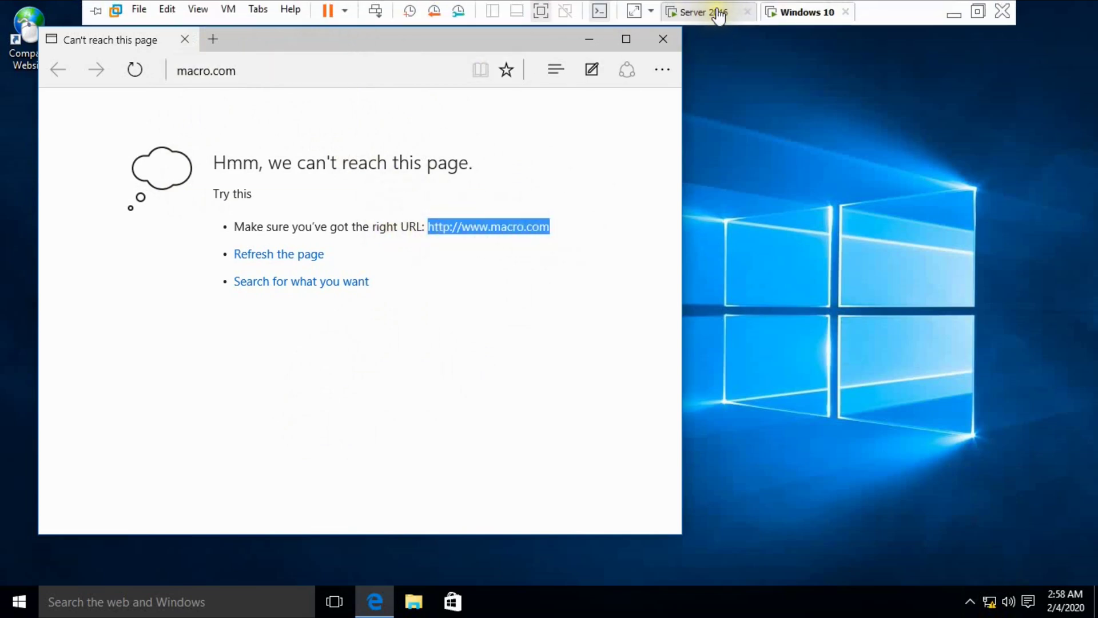
click(725, 12)
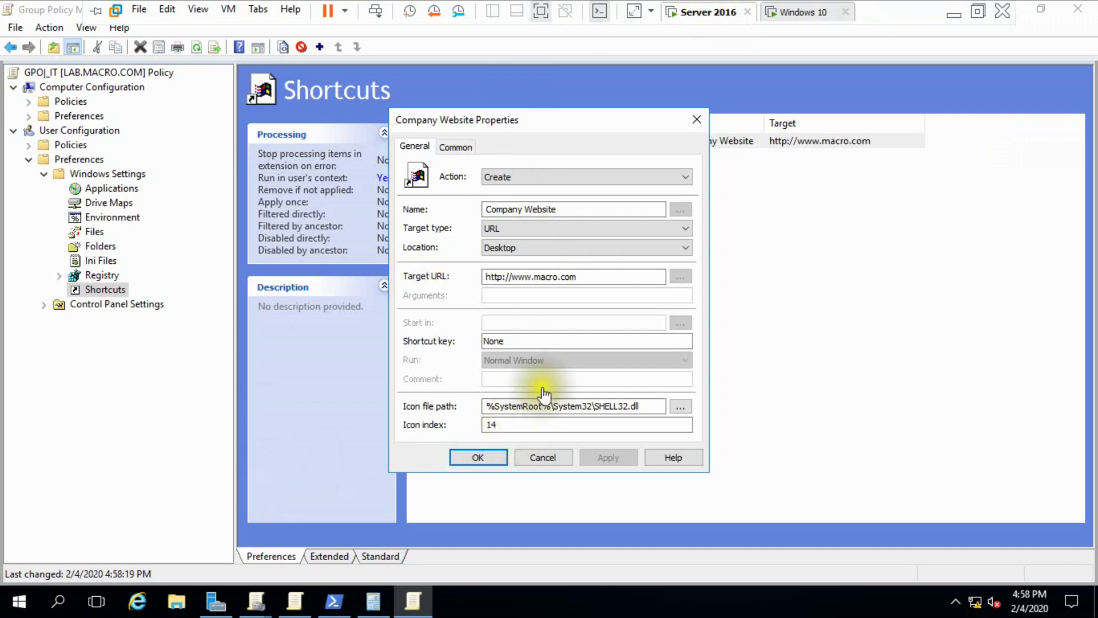
mouse_move(792, 16)
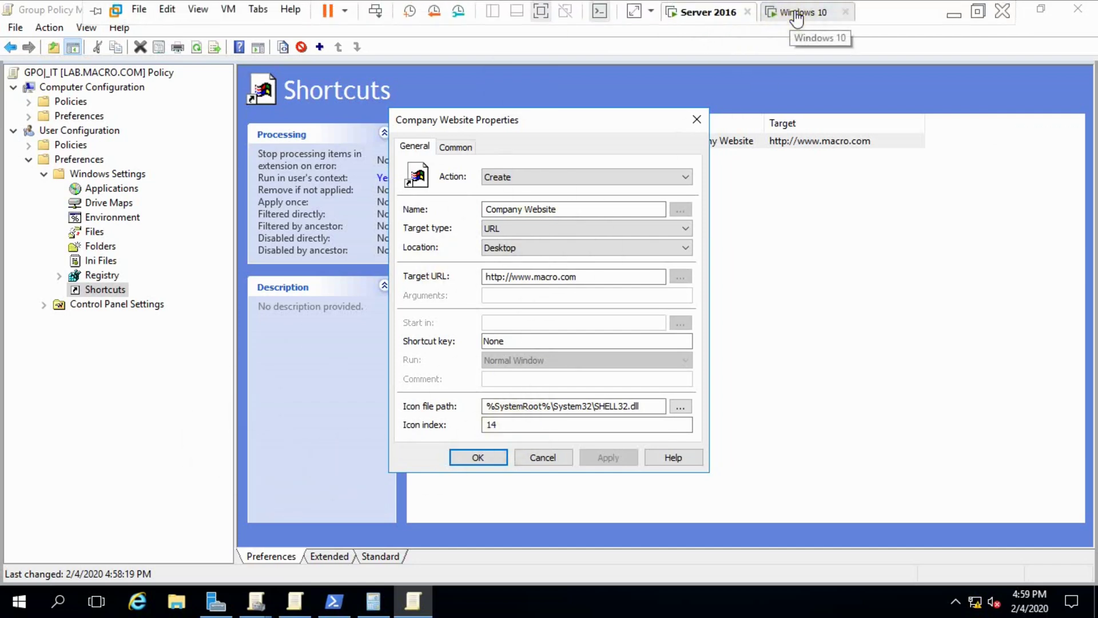
click(797, 13)
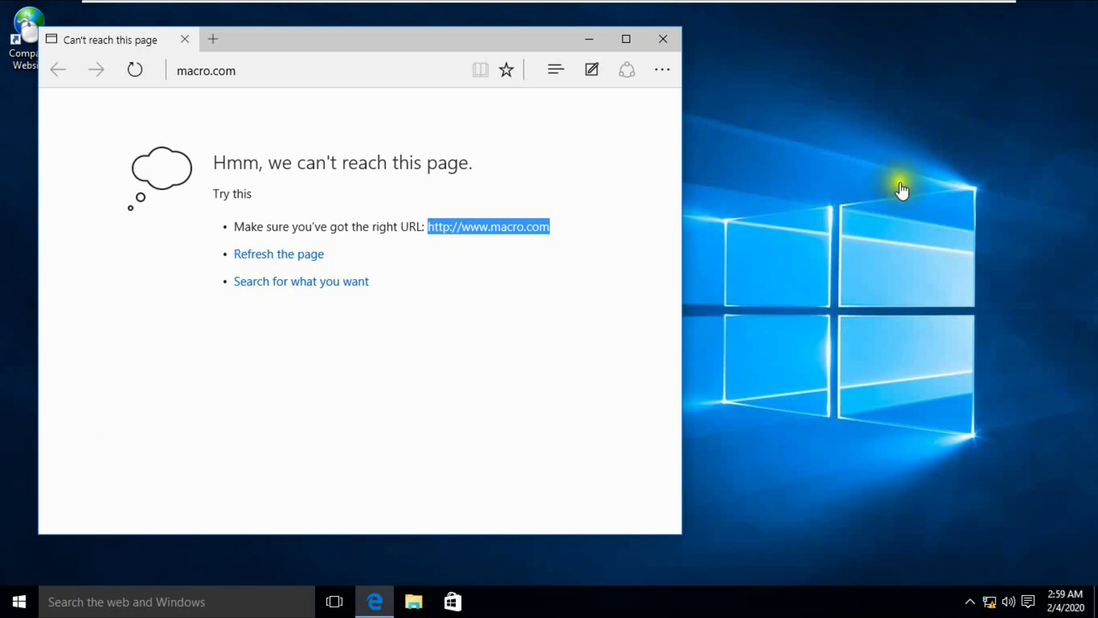
mouse_move(825, 2)
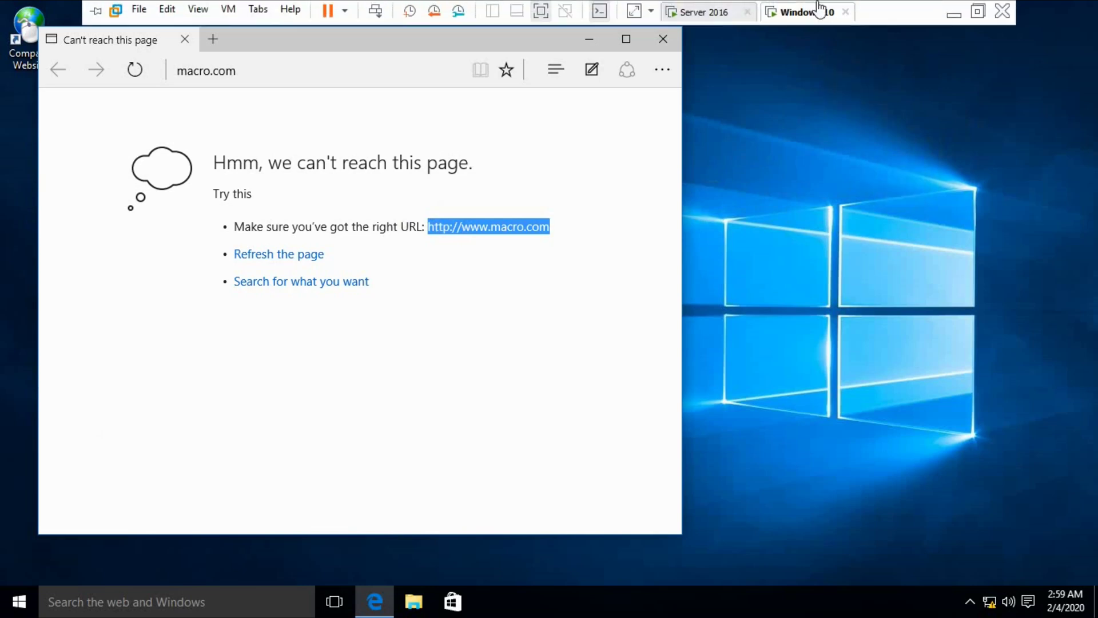
click(976, 11)
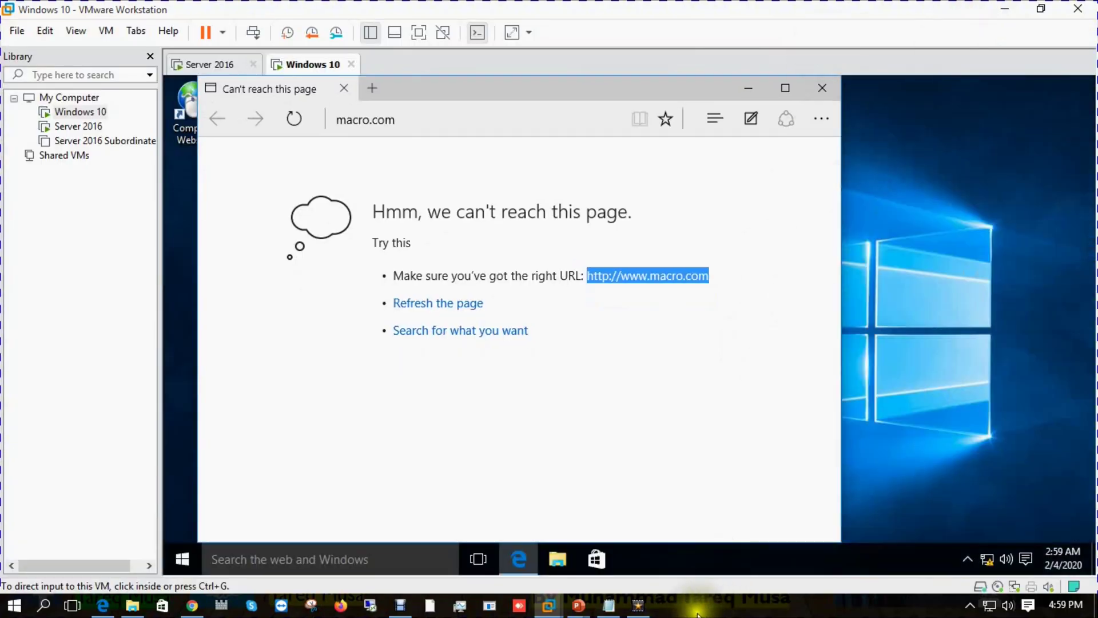